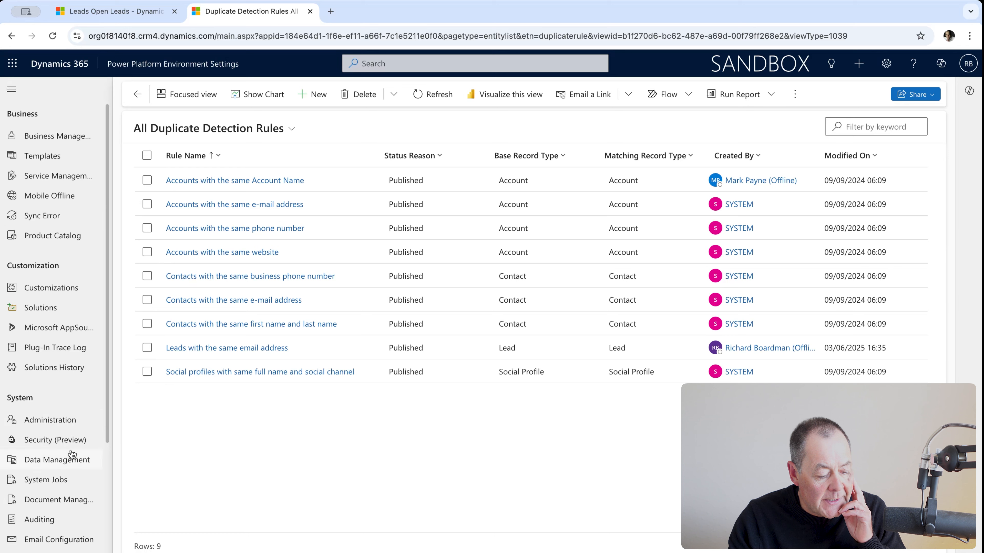
Create a new duplicate detection rule named "Leads with same mobile number".
click(342, 167)
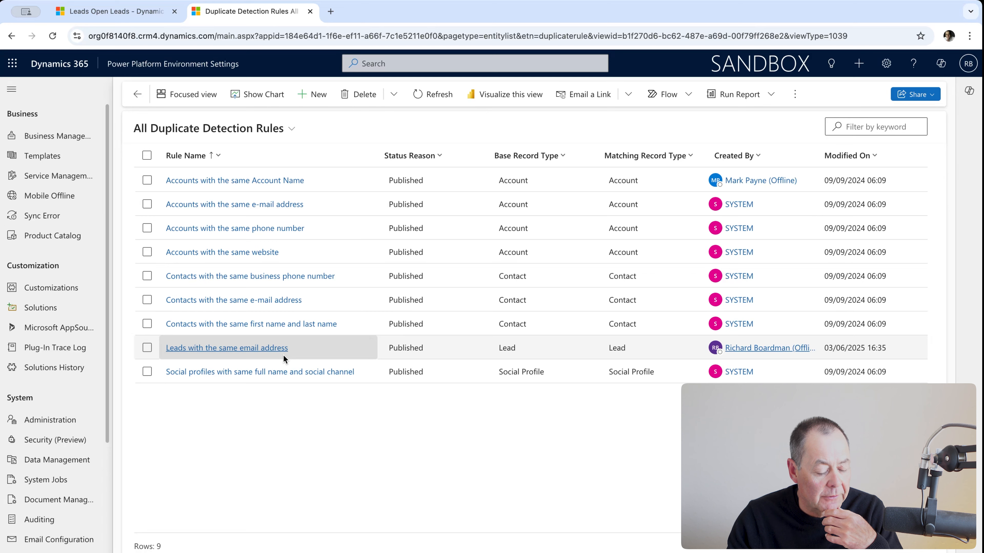
click(311, 97)
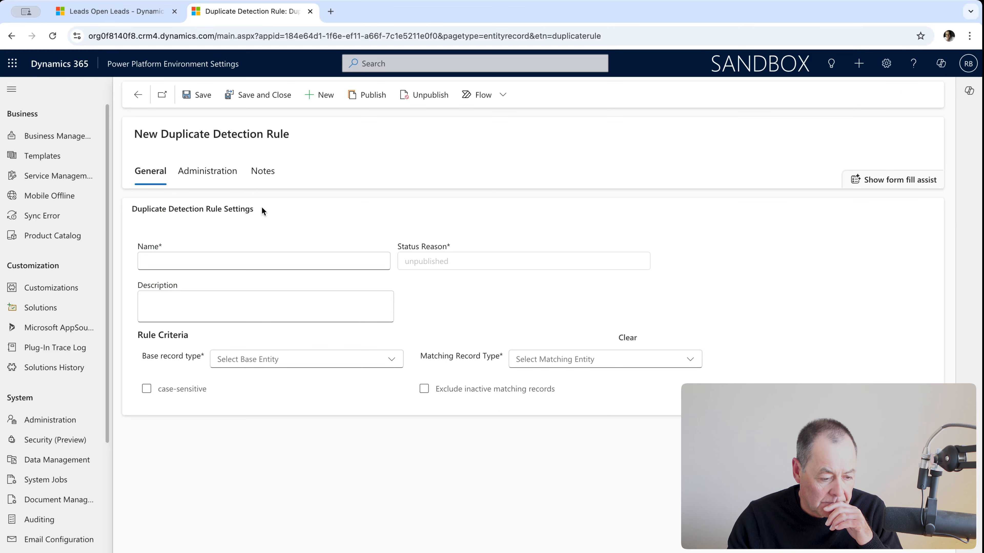
click(213, 255)
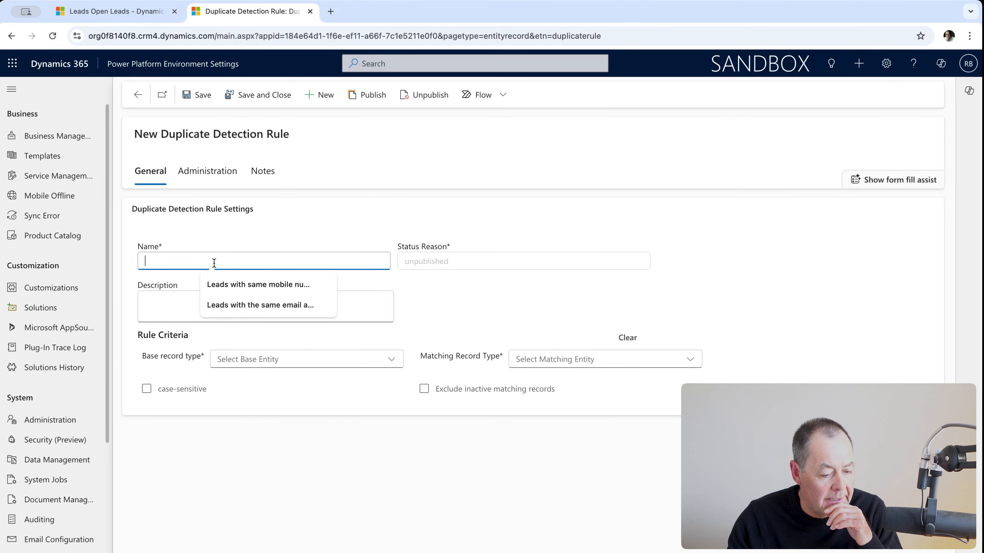
click(235, 286)
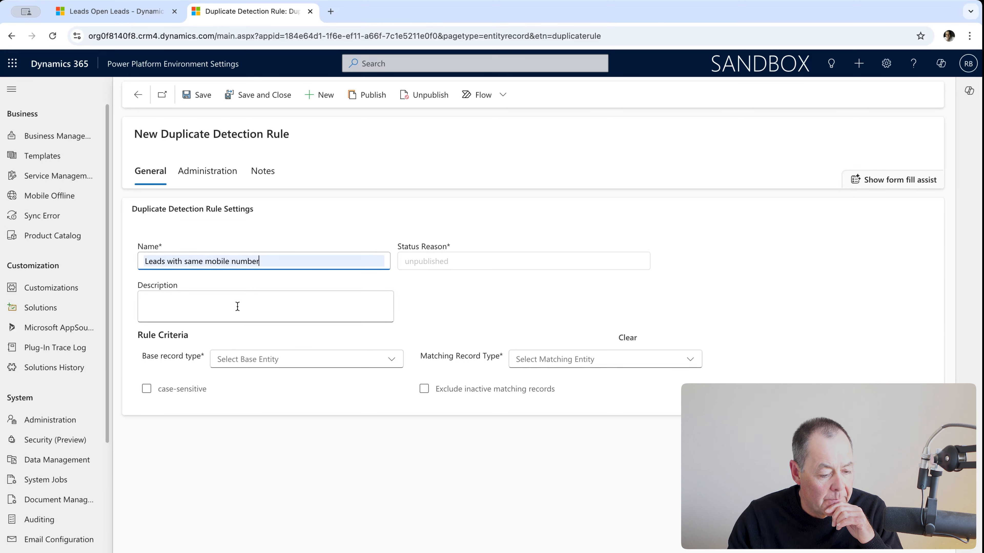
Set both the base record type and the matching record type of the rule to Lead.
click(390, 362)
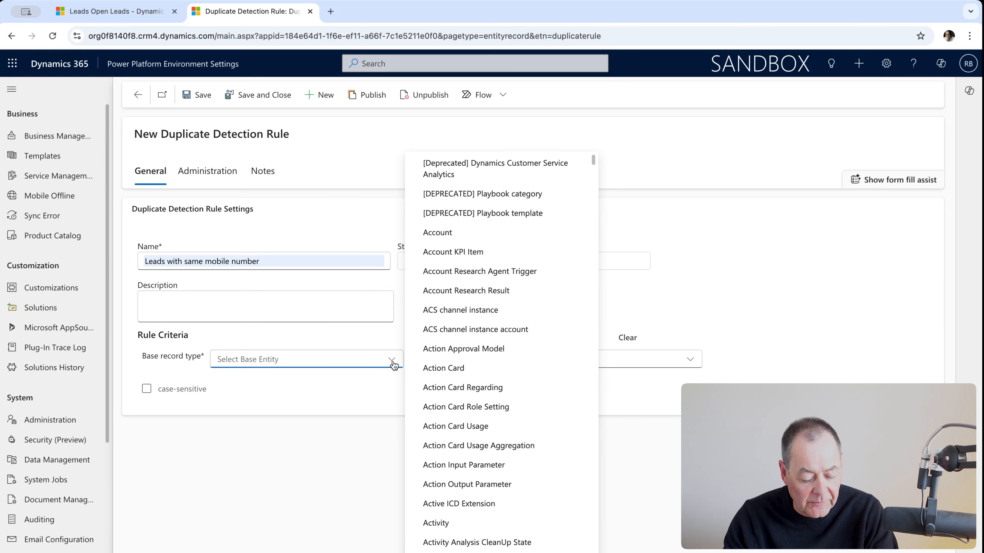
scroll(418, 382, down, 20)
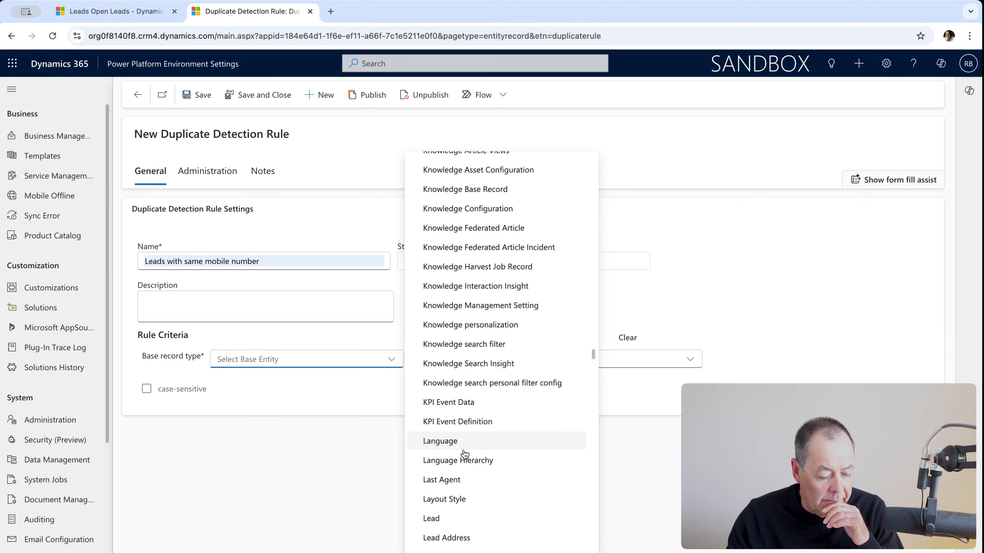
click(445, 519)
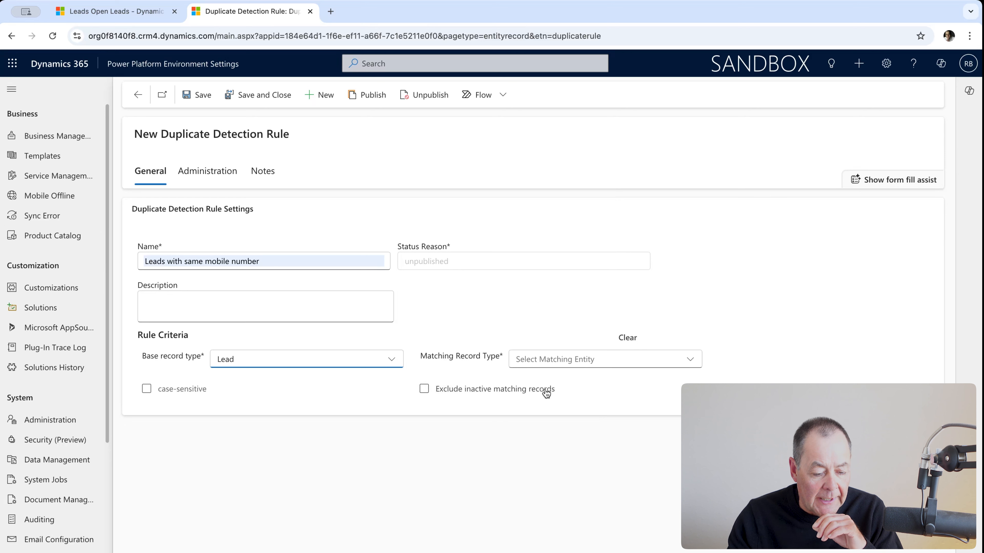
click(691, 360)
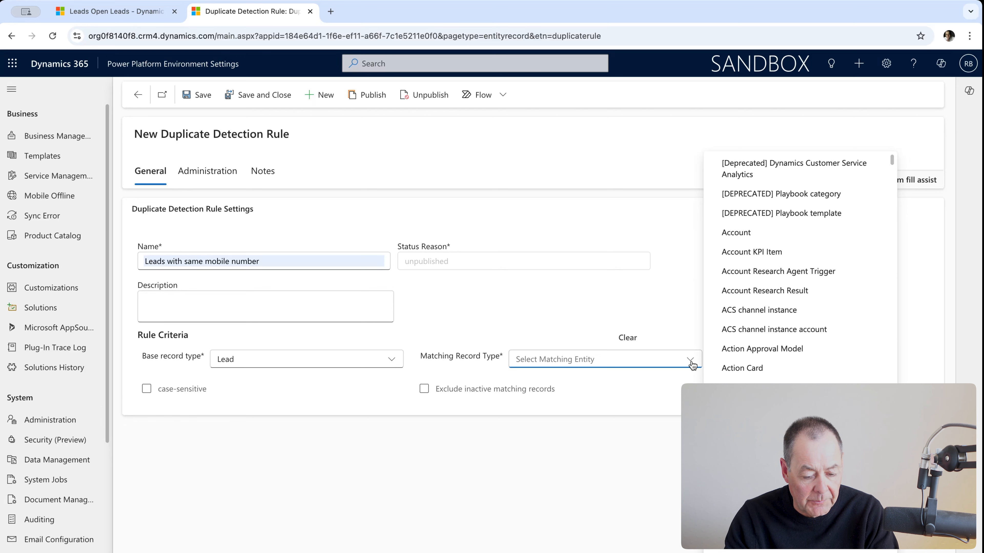
key(l)
scroll(760, 391, down, 2)
scroll(759, 407, down, 1)
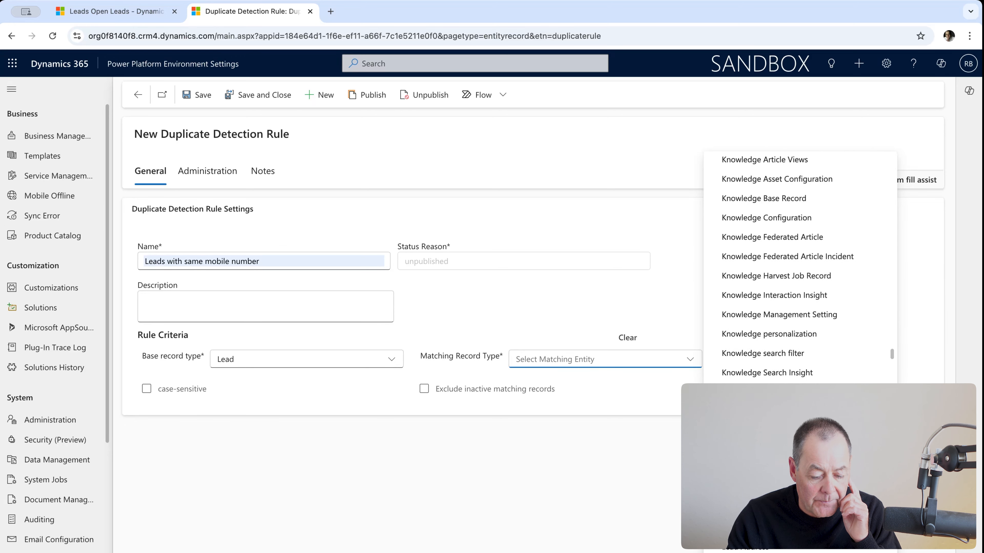
click(732, 528)
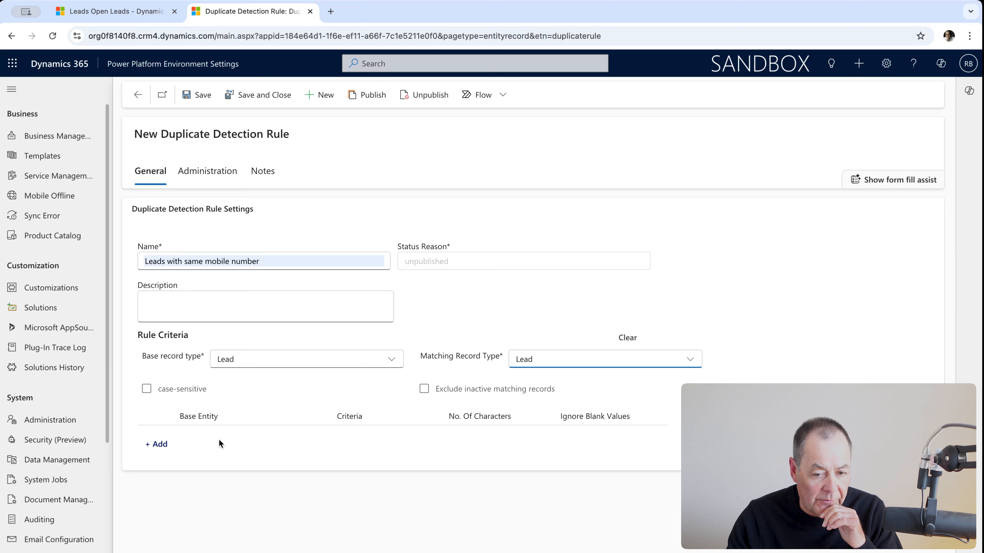
Add a rule criterion on the Mobile Phone attribute with Exact Match.
click(160, 445)
click(311, 441)
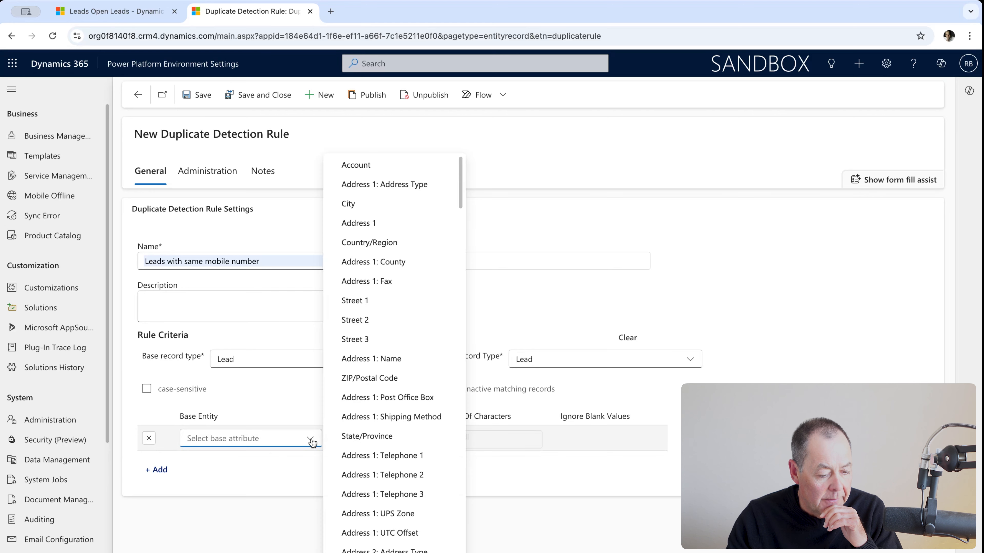
scroll(368, 426, down, 10)
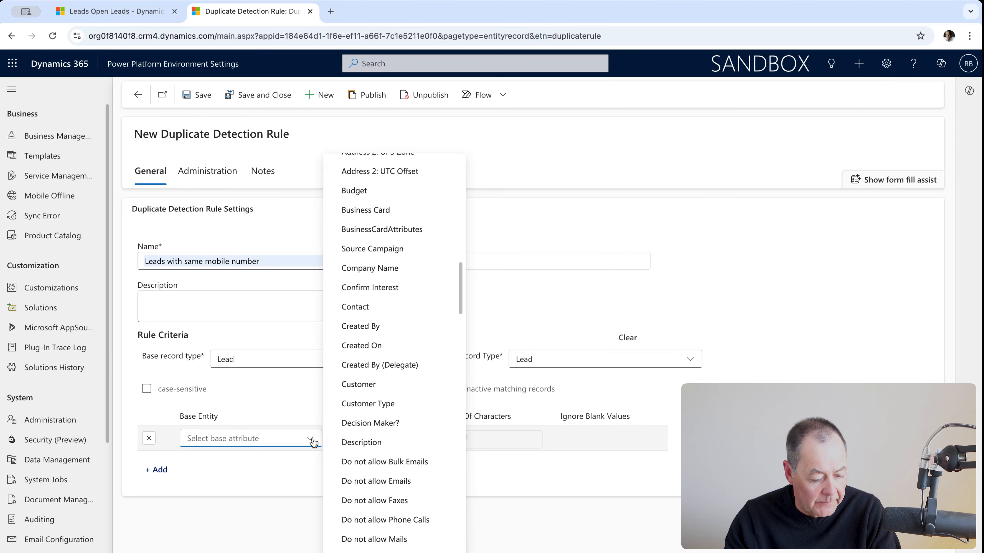
scroll(368, 470, down, 5)
scroll(367, 472, down, 7)
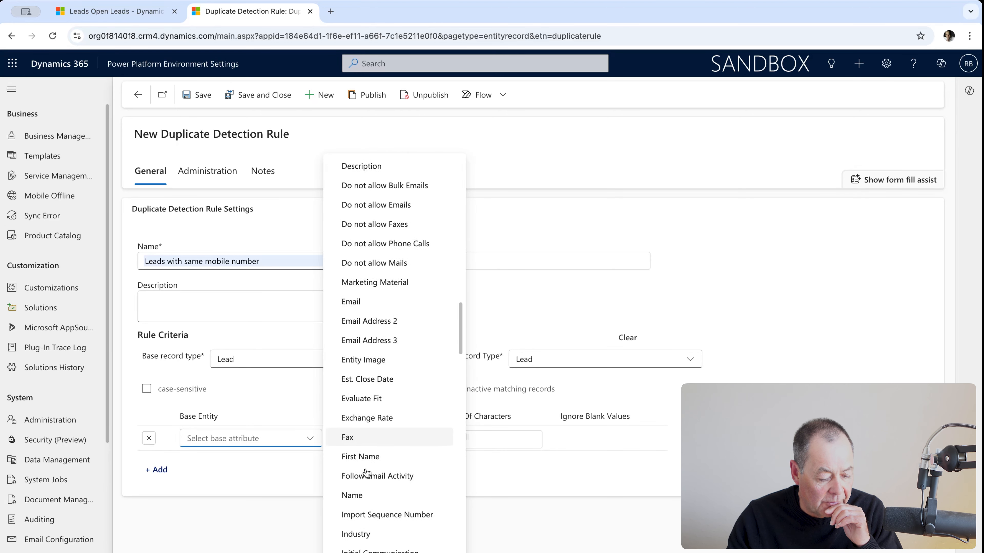
scroll(367, 473, down, 1)
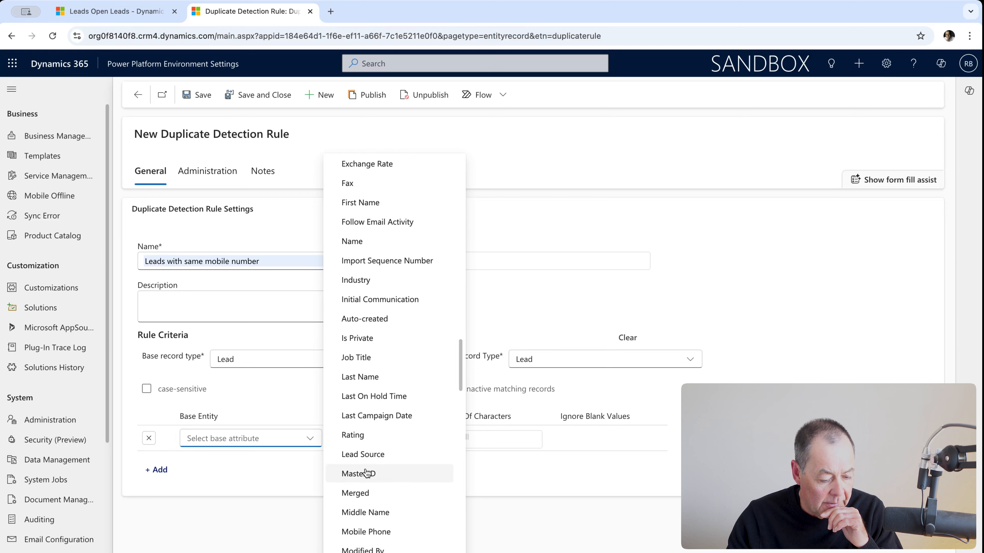
click(389, 529)
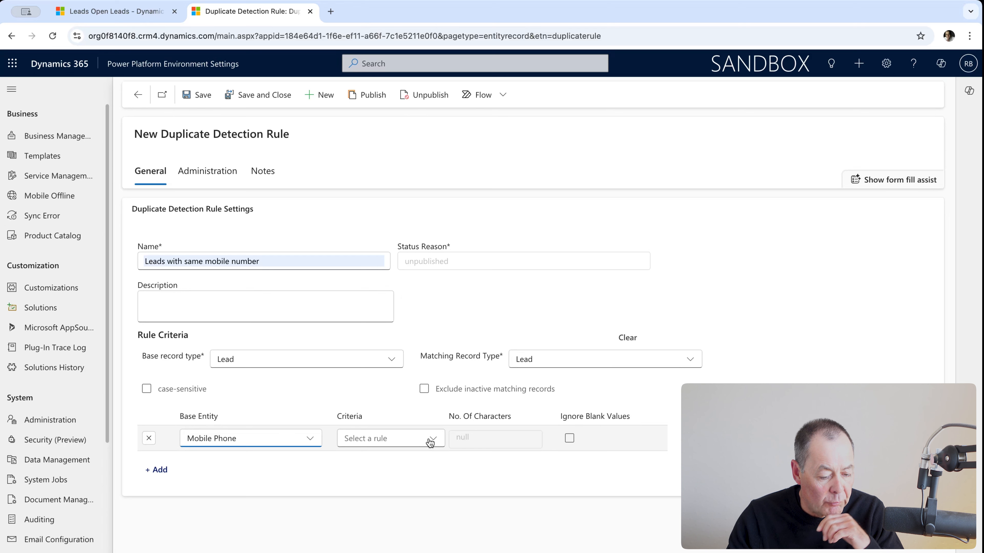
click(431, 442)
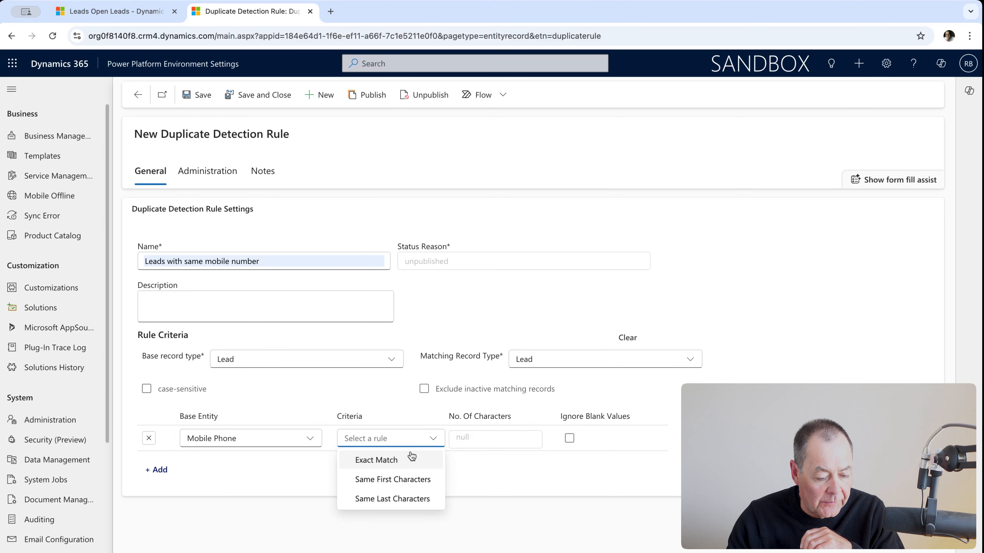
click(405, 460)
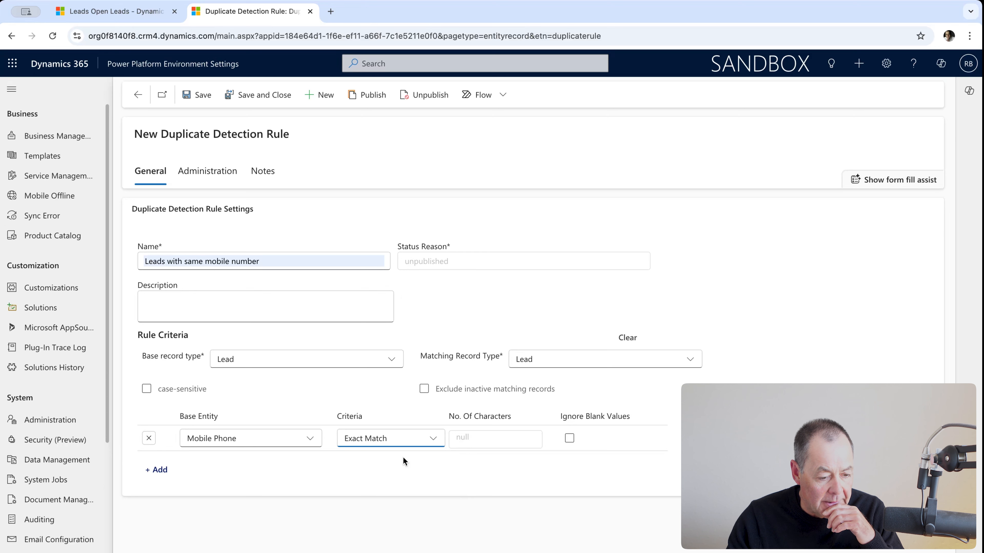
Save the mobile number duplicate detection rule and publish it.
click(211, 97)
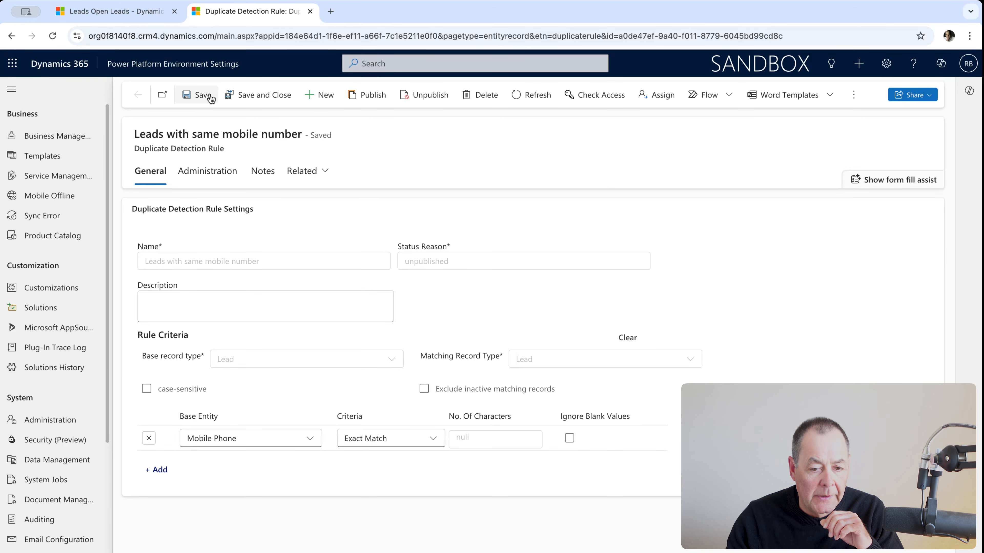
click(376, 101)
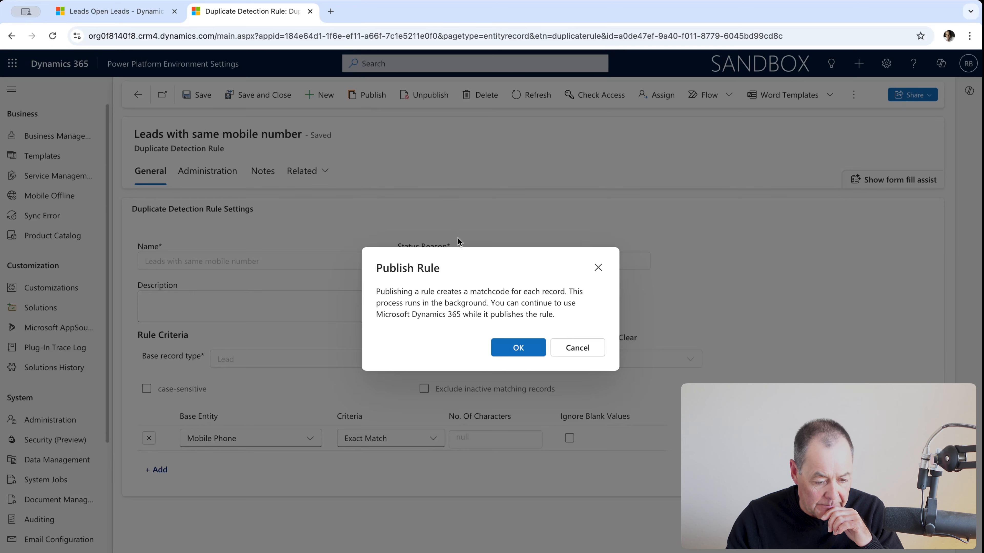
click(532, 347)
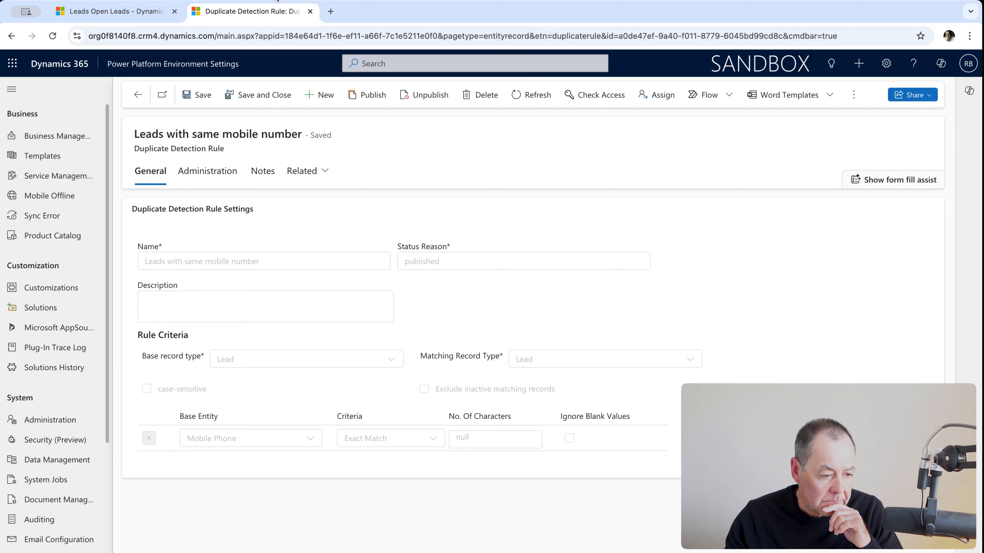
Return to the open leads list in Sales Hub and start a new lead with the topic "Test".
click(113, 16)
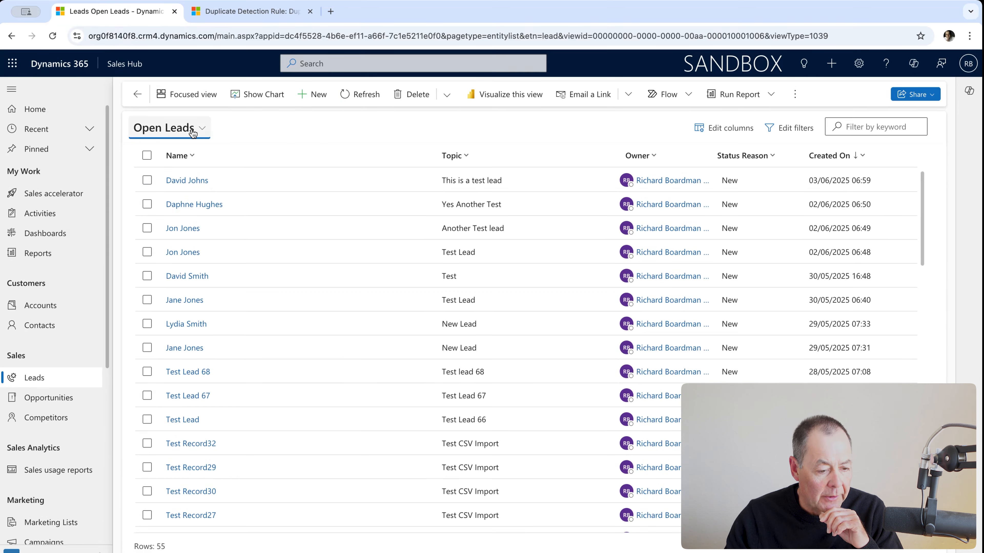
click(312, 99)
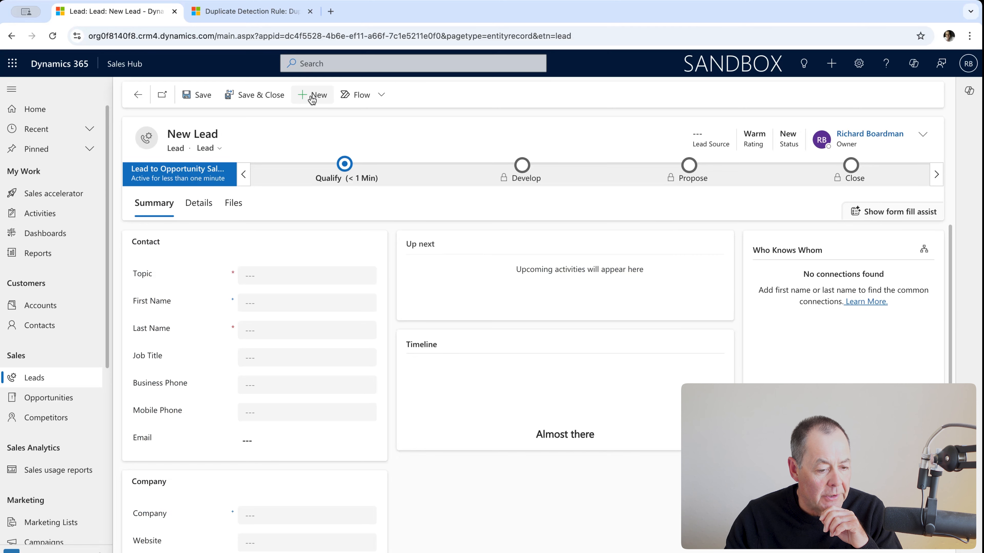
click(267, 273)
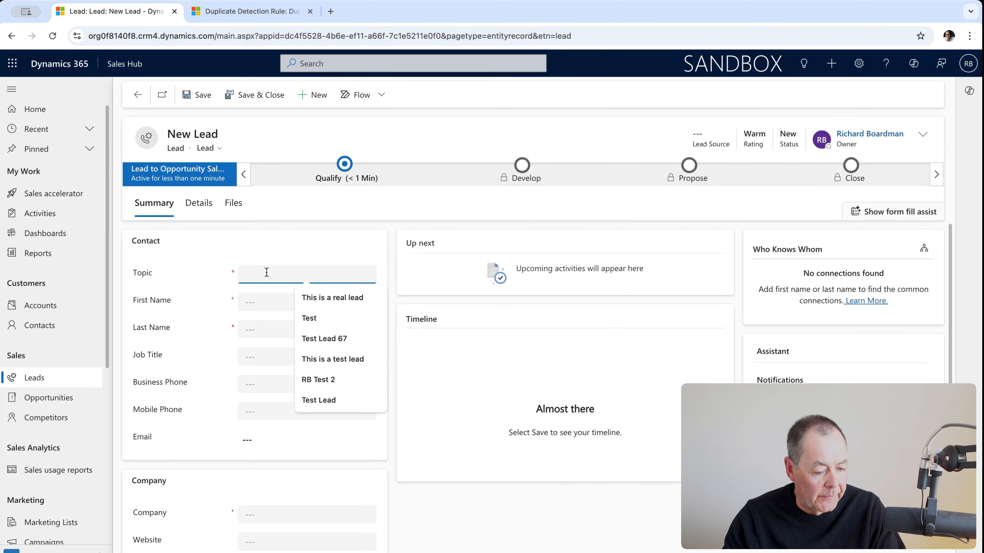
click(368, 318)
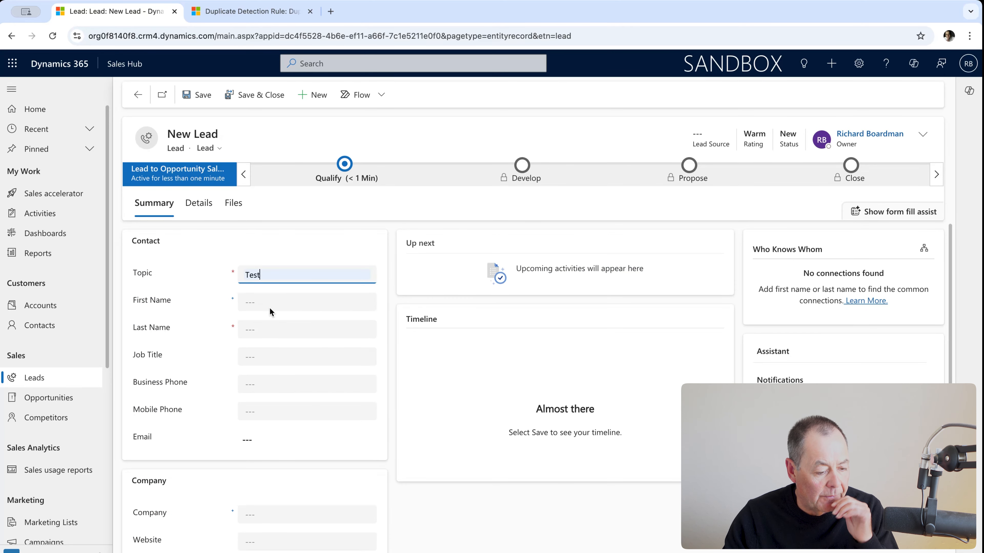
Fill in the new lead's first name, last name and mobile phone number.
click(256, 300)
text(Jo)
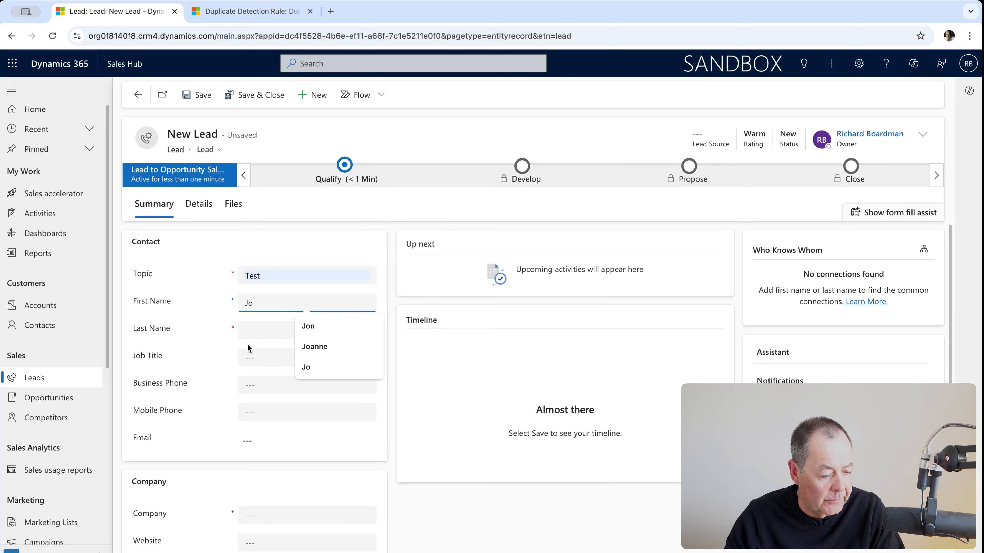
click(256, 331)
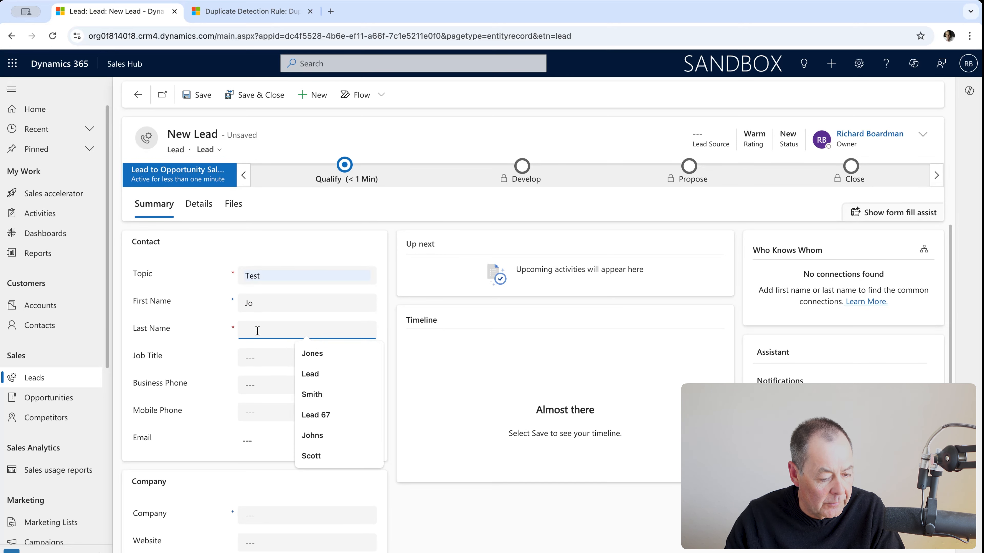
click(313, 456)
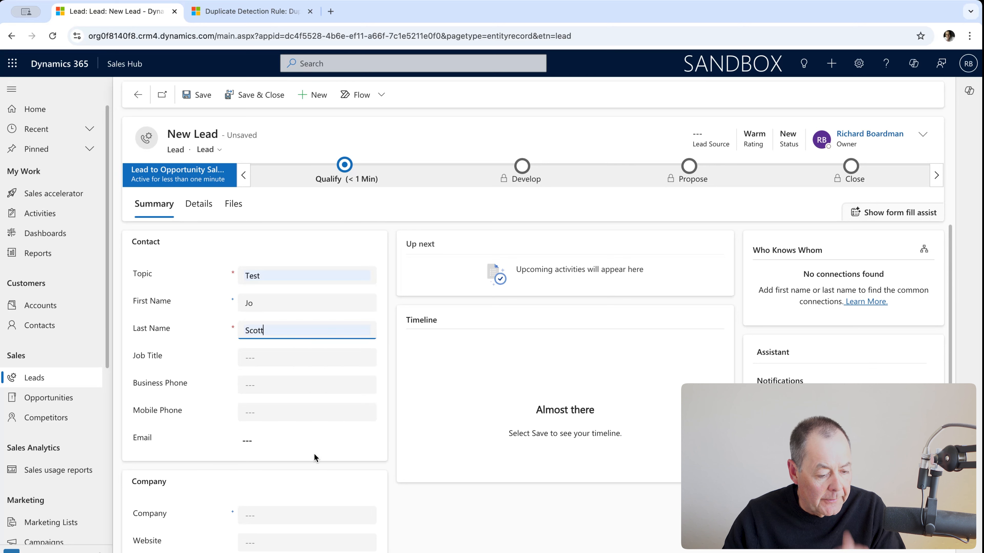
click(267, 410)
text(1)
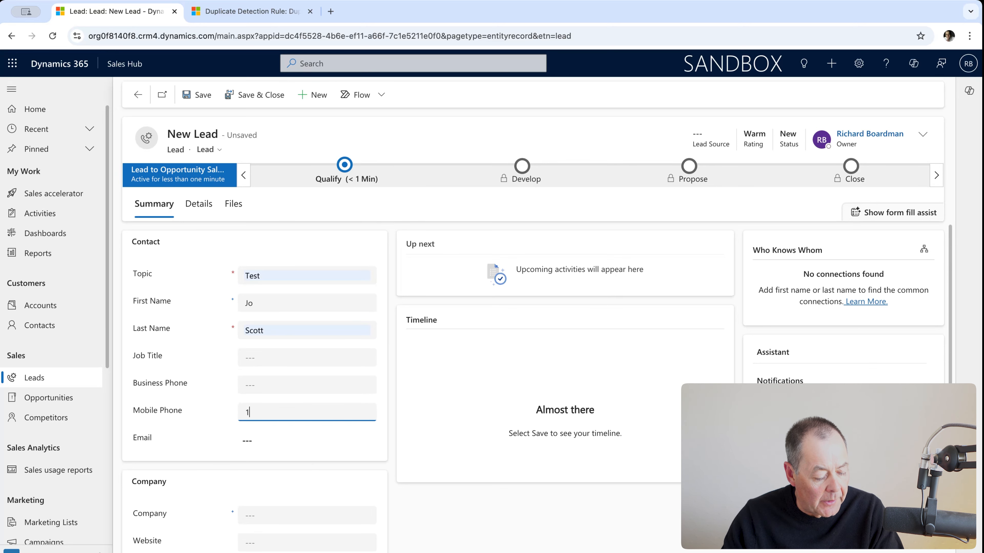